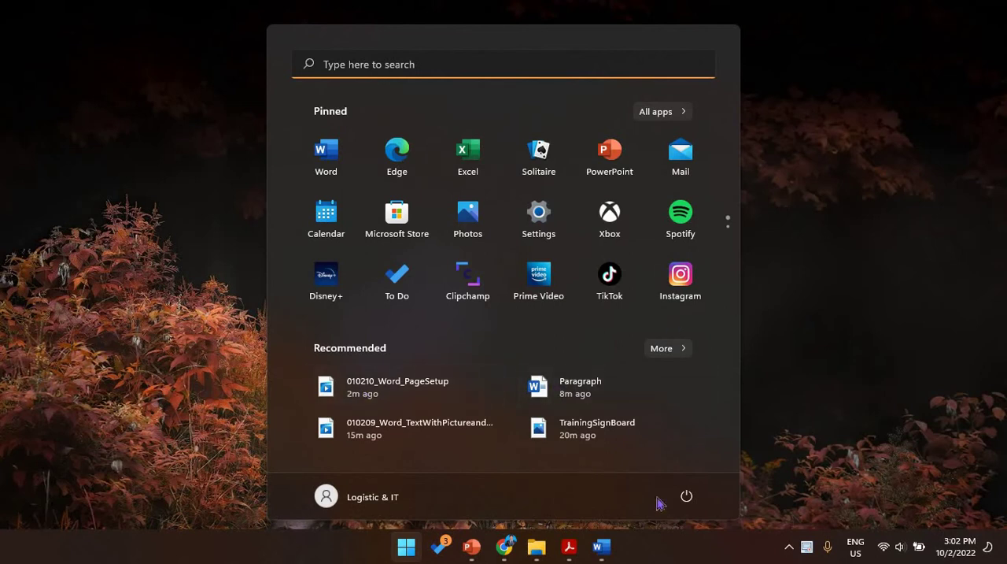
# Step: Bring up the Windows task switcher to pick the Paragraph Word window
pyautogui.hotkey('alt', 'Tab')
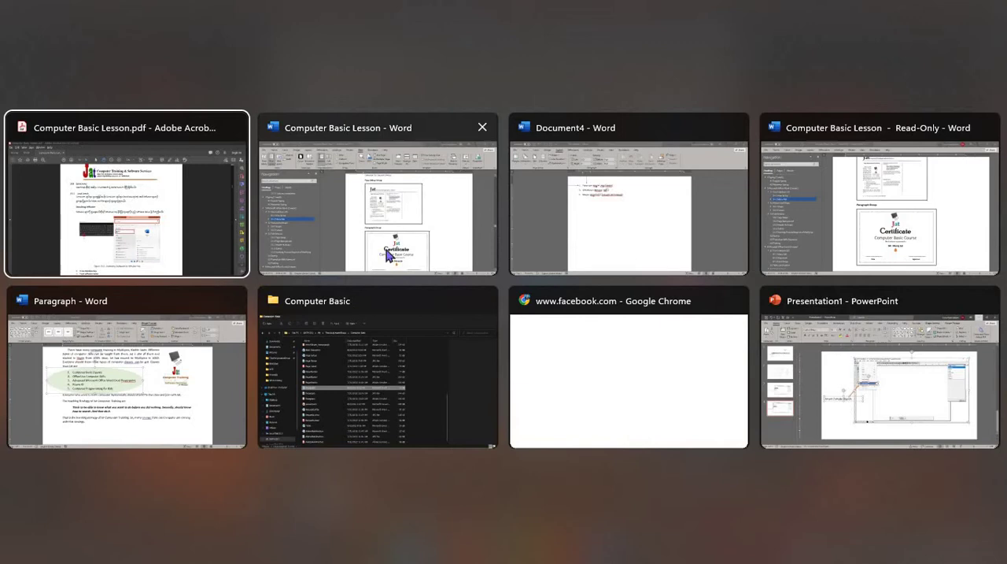
# Step: Delete the green oval behind the class list and switch the page to Landscape
pyautogui.click(126, 370)
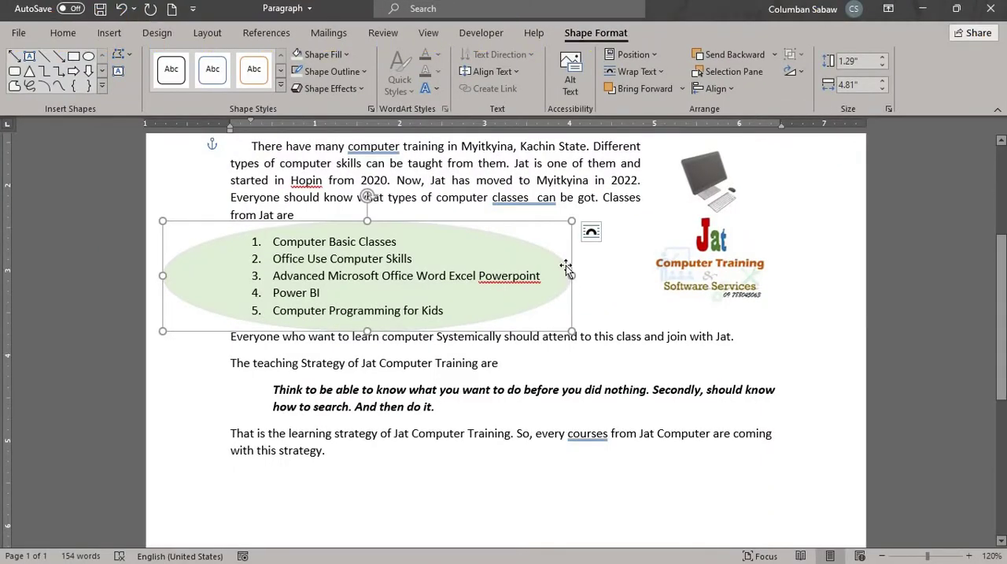
pyautogui.press('Delete')
pyautogui.scroll(4, 565, 264)
pyautogui.scroll(-2, 562, 265)
pyautogui.click(208, 32)
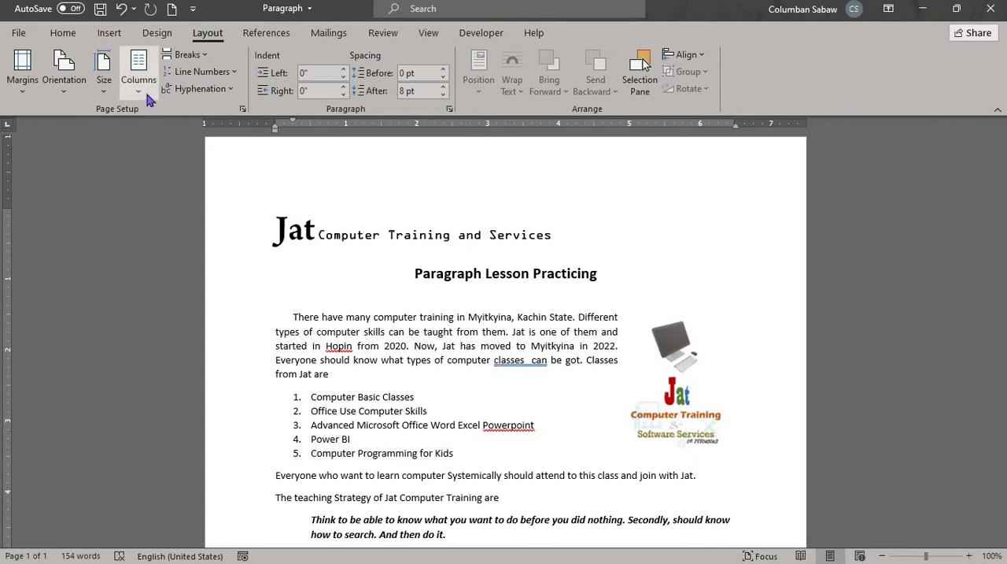
pyautogui.click(63, 79)
pyautogui.click(101, 153)
pyautogui.scroll(-5, 483, 285)
pyautogui.scroll(3, 483, 285)
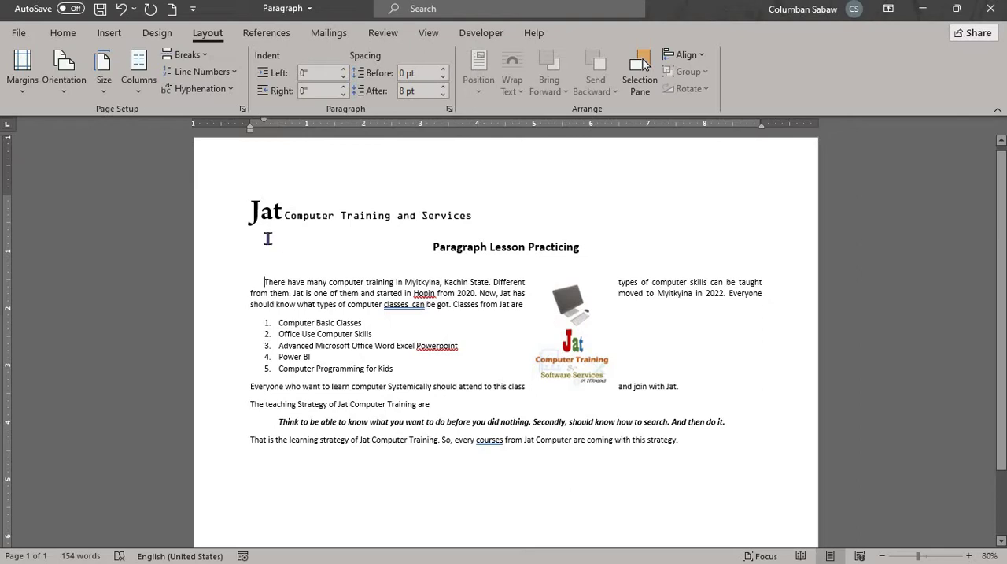
# Step: Apply the Two columns preset, leaving text in the left column and the logo right
pyautogui.click(139, 78)
pyautogui.click(173, 159)
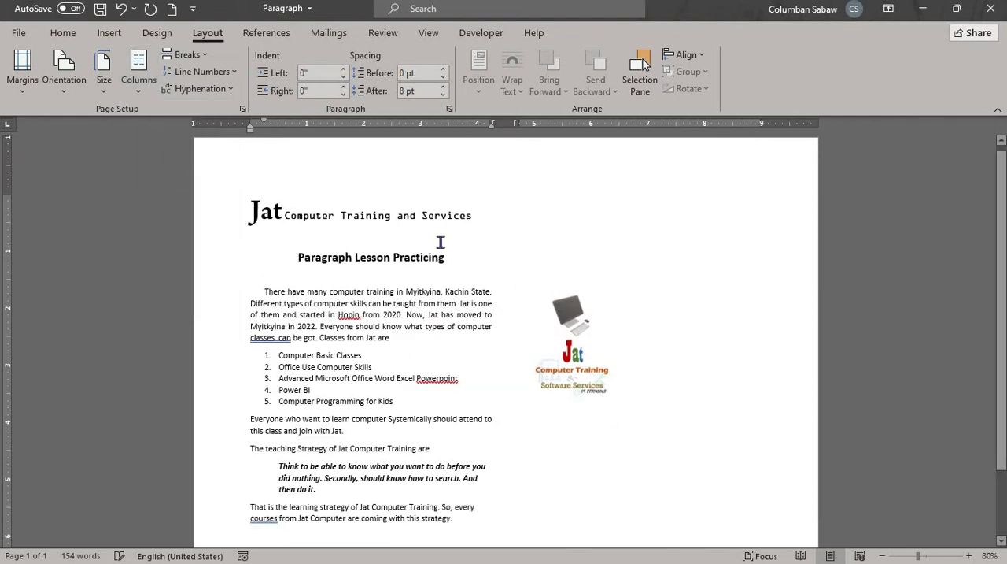
pyautogui.scroll(-2, 475, 413)
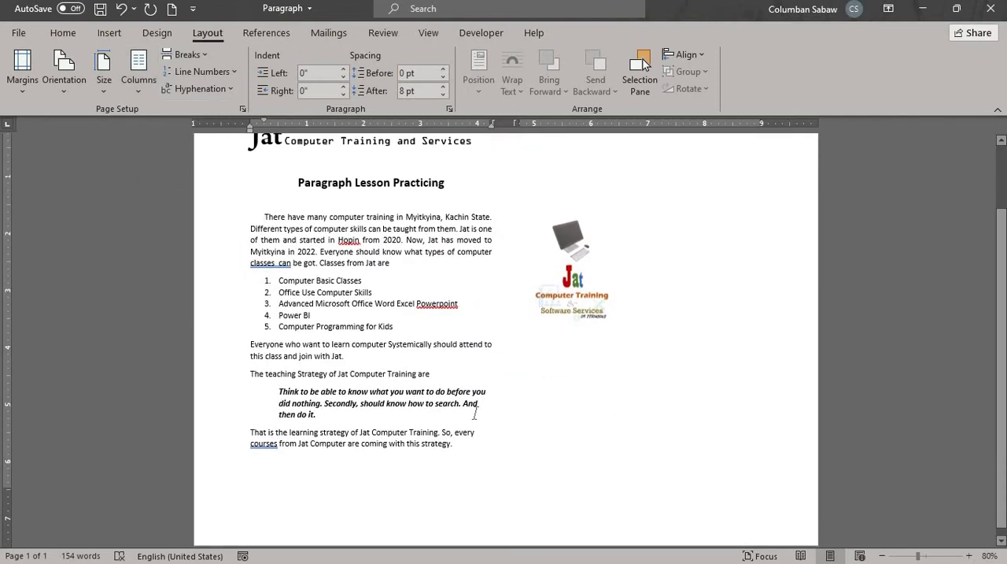
pyautogui.scroll(1, 472, 394)
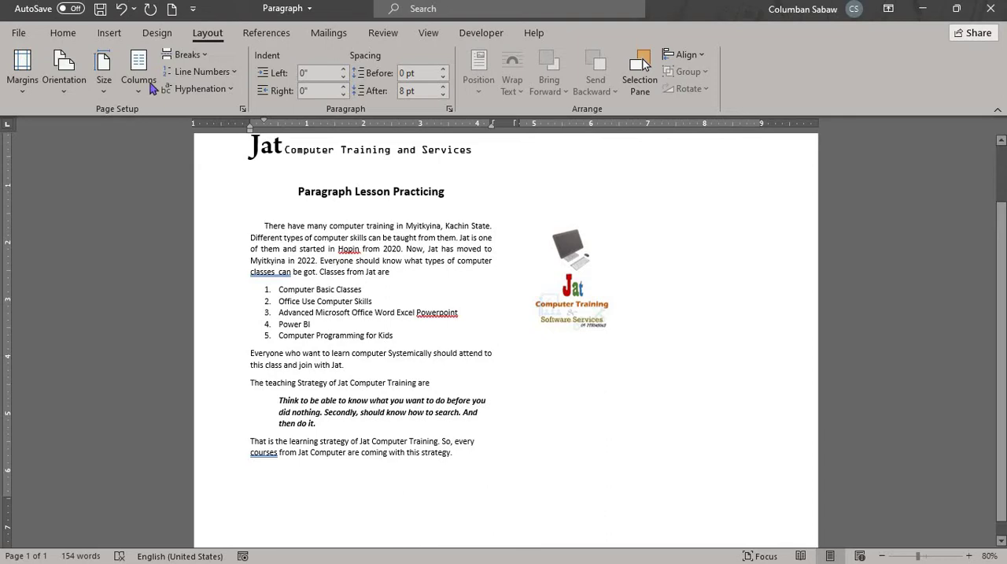
# Step: Try the Three and Left column presets, then settle on the Right preset
pyautogui.click(139, 79)
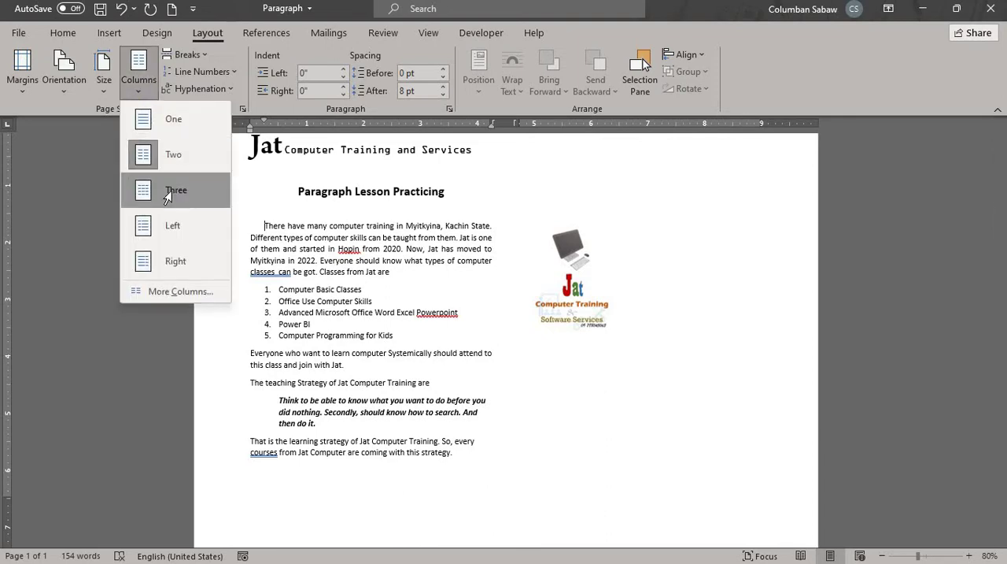
pyautogui.click(175, 191)
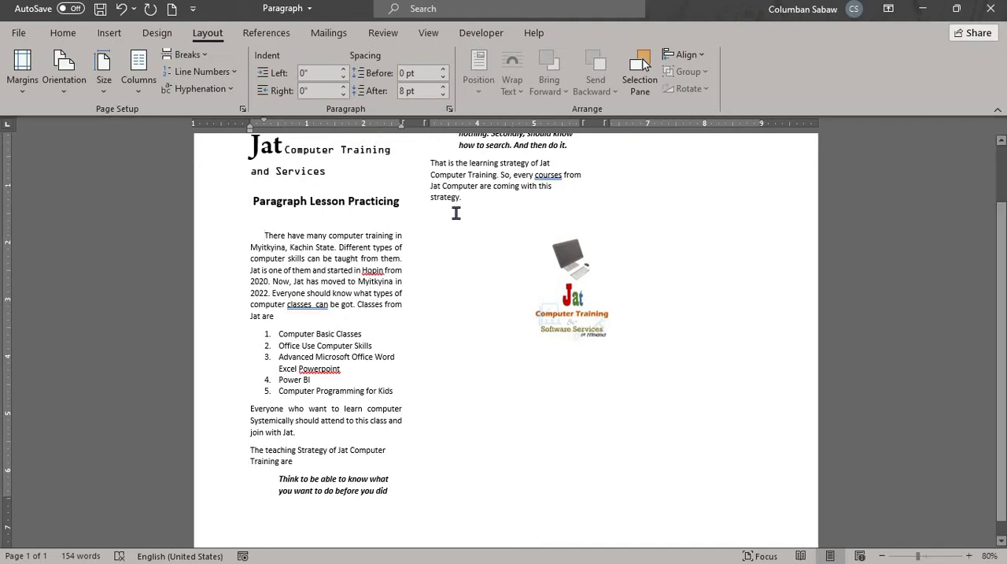
pyautogui.click(140, 91)
pyautogui.click(174, 227)
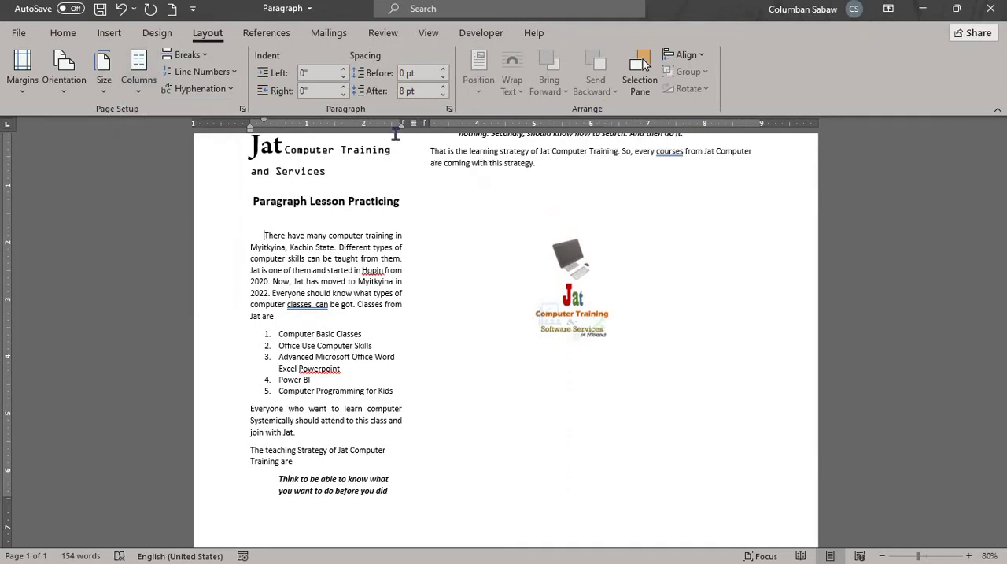
pyautogui.click(140, 91)
pyautogui.click(186, 265)
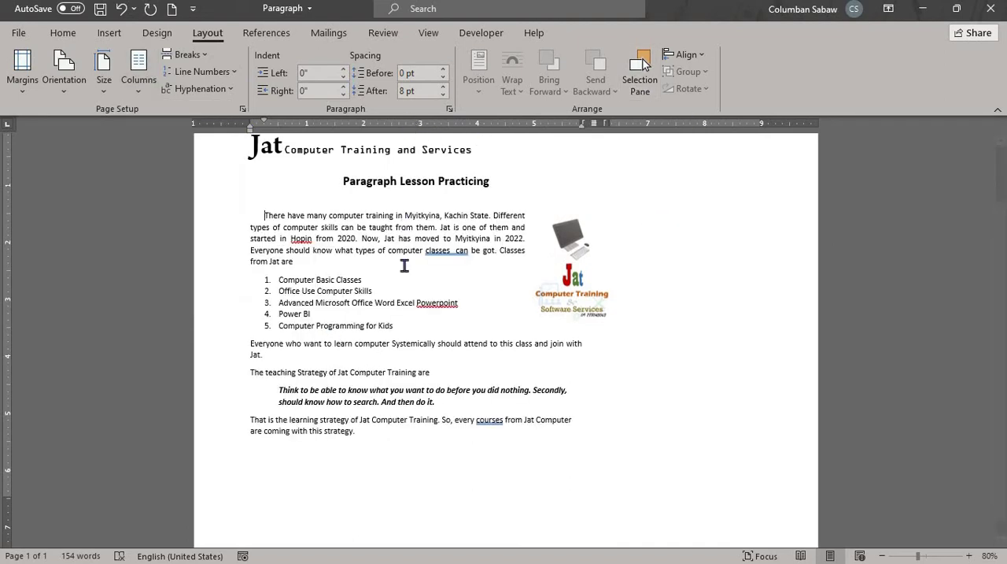
# Step: Open the More Columns dialog, close and reopen it, and move it clear of the page
pyautogui.click(146, 96)
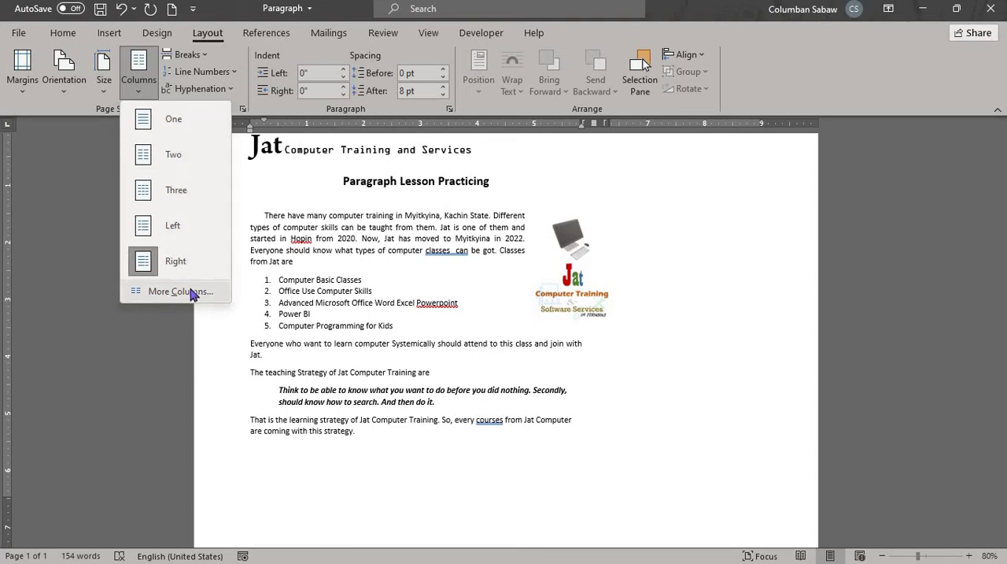
pyautogui.click(192, 294)
pyautogui.moveTo(483, 145)
pyautogui.mouseDown()
pyautogui.moveTo(199, 142)
pyautogui.moveTo(177, 120)
pyautogui.mouseUp()
pyautogui.click(345, 132)
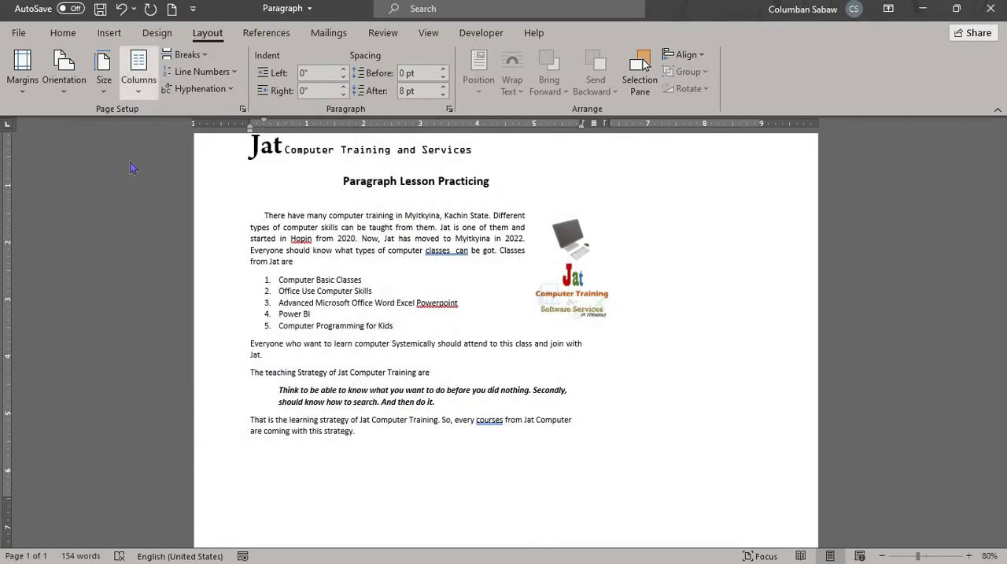
pyautogui.click(138, 78)
pyautogui.click(165, 297)
pyautogui.moveTo(482, 144); pyautogui.dragTo(243, 136)
# Step: Try the Two and Three presets, nudging column width and spacing up and down
pyautogui.click(171, 187)
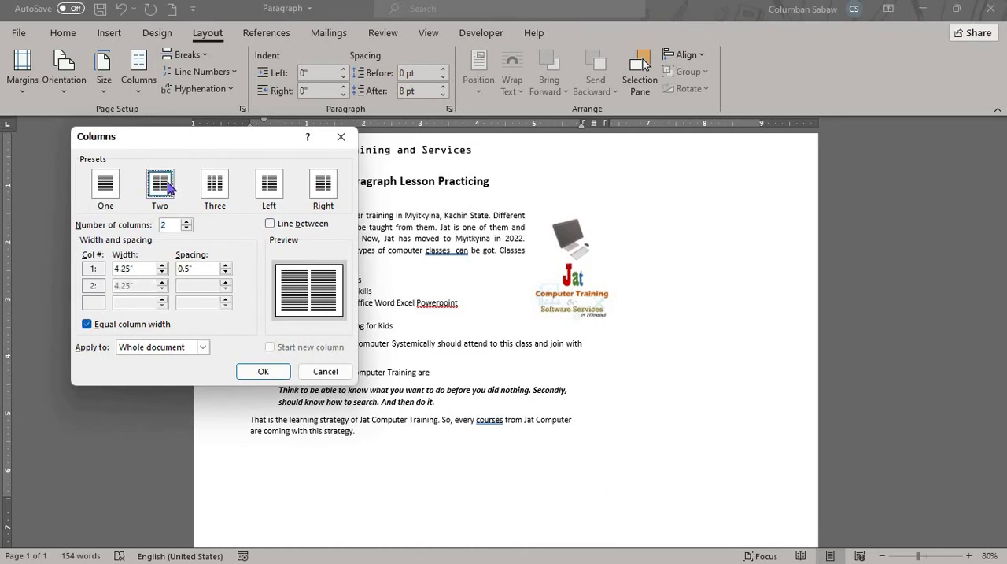
pyautogui.click(222, 192)
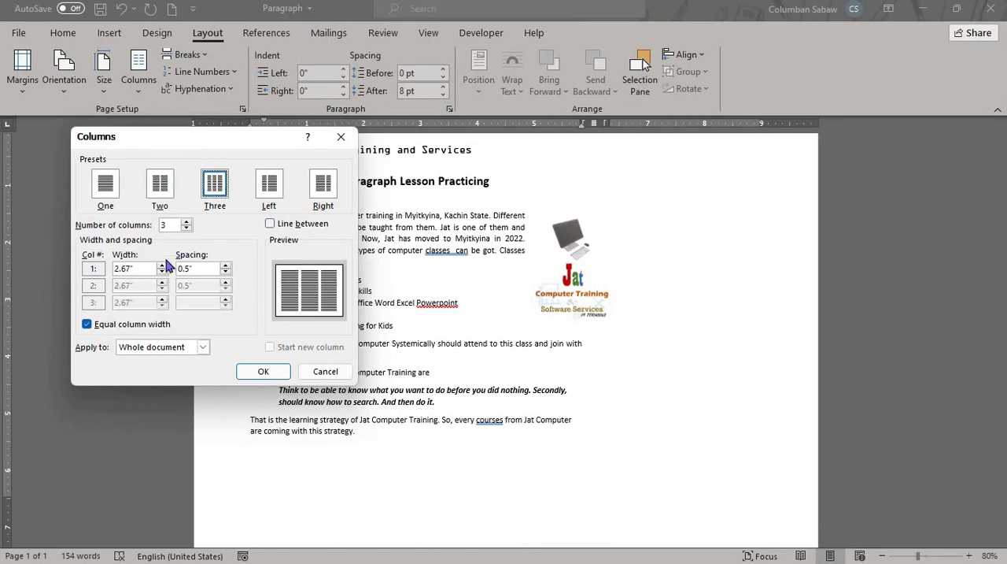
pyautogui.click(162, 265)
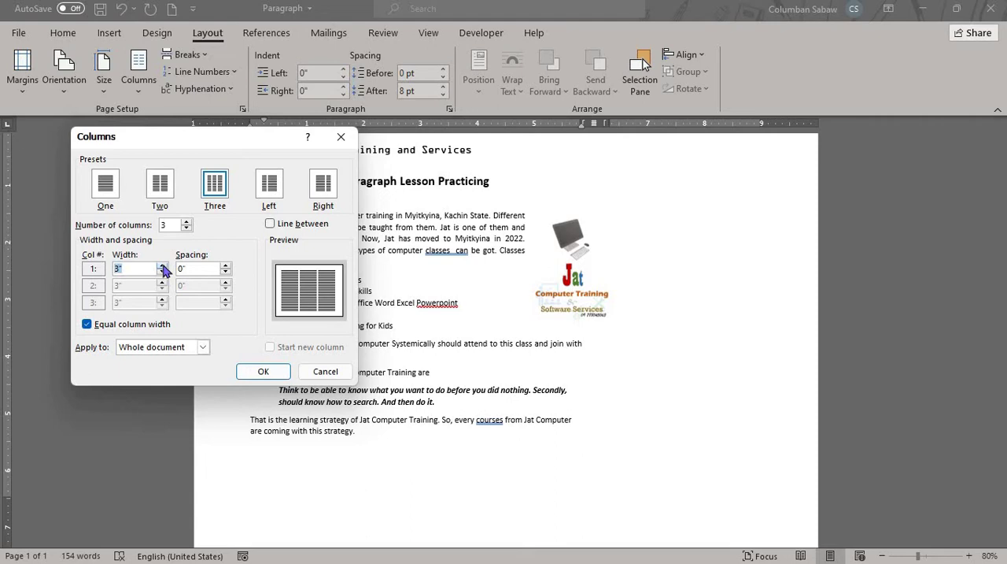
pyautogui.click(162, 266)
pyautogui.click(162, 274)
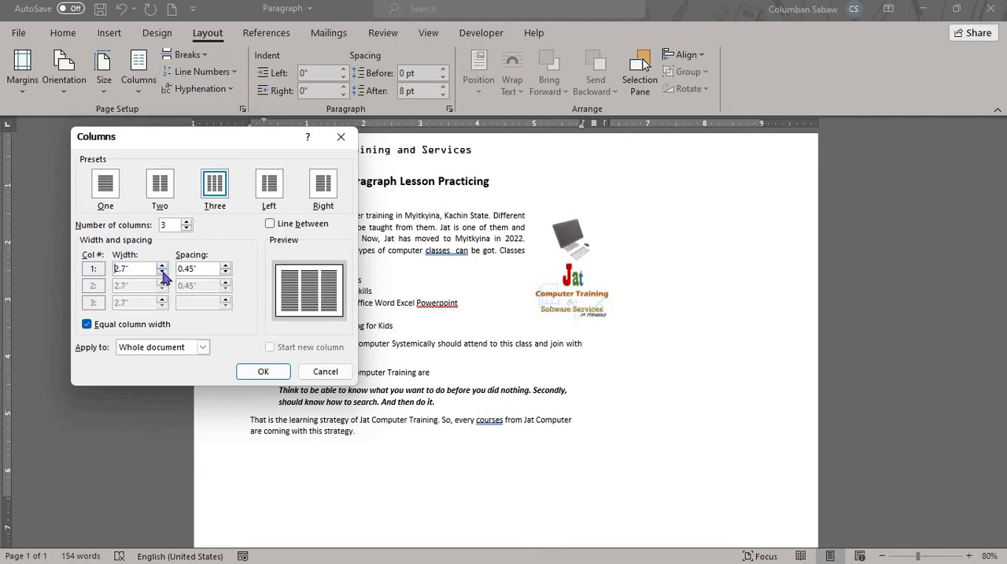
pyautogui.click(163, 274)
pyautogui.click(163, 274)
pyautogui.click(163, 274)
pyautogui.click(163, 273)
pyautogui.click(163, 266)
pyautogui.click(163, 266)
pyautogui.click(163, 266)
pyautogui.click(163, 266)
# Step: Try the Left preset's first-column width and gap, then select three equal columns
pyautogui.click(270, 185)
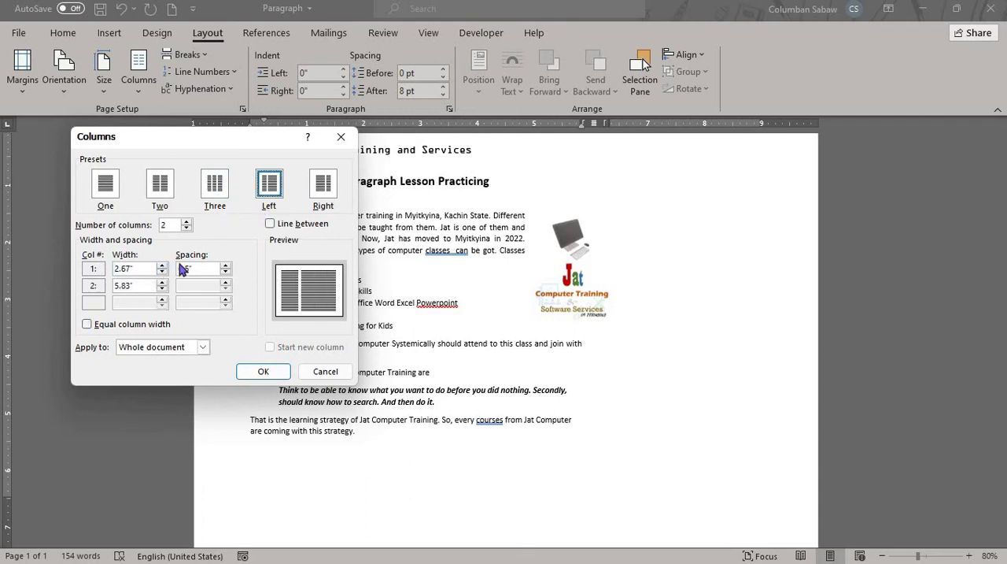
pyautogui.click(163, 266)
pyautogui.click(163, 274)
pyautogui.click(163, 274)
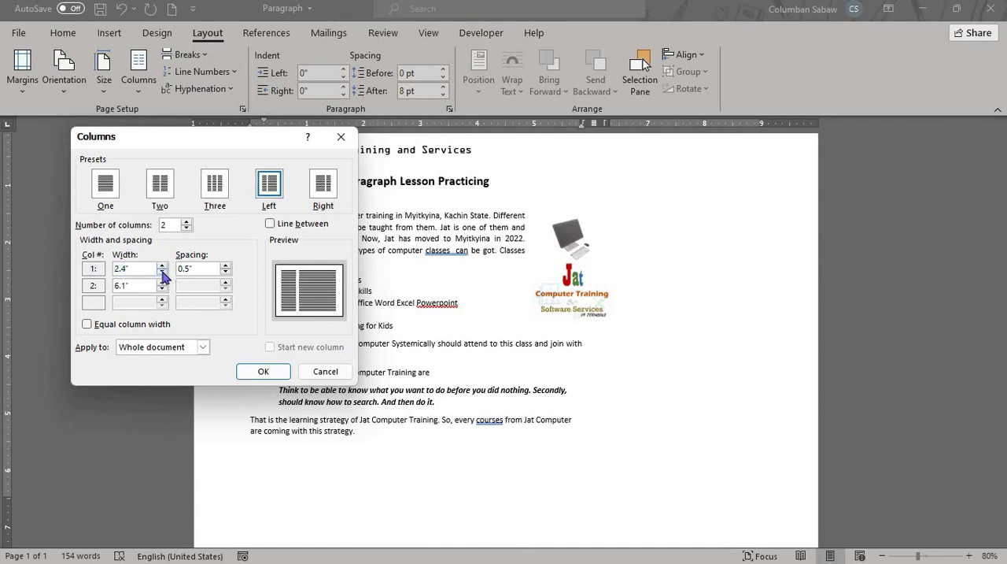
pyautogui.click(163, 266)
pyautogui.click(163, 266)
pyautogui.click(163, 266)
pyautogui.click(163, 266)
pyautogui.click(163, 266)
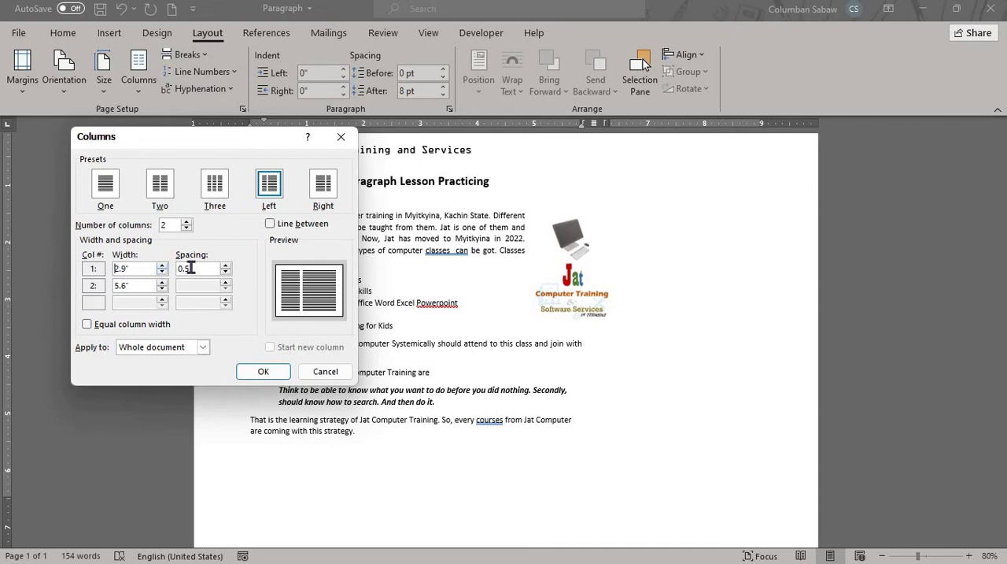
pyautogui.click(227, 273)
pyautogui.click(224, 191)
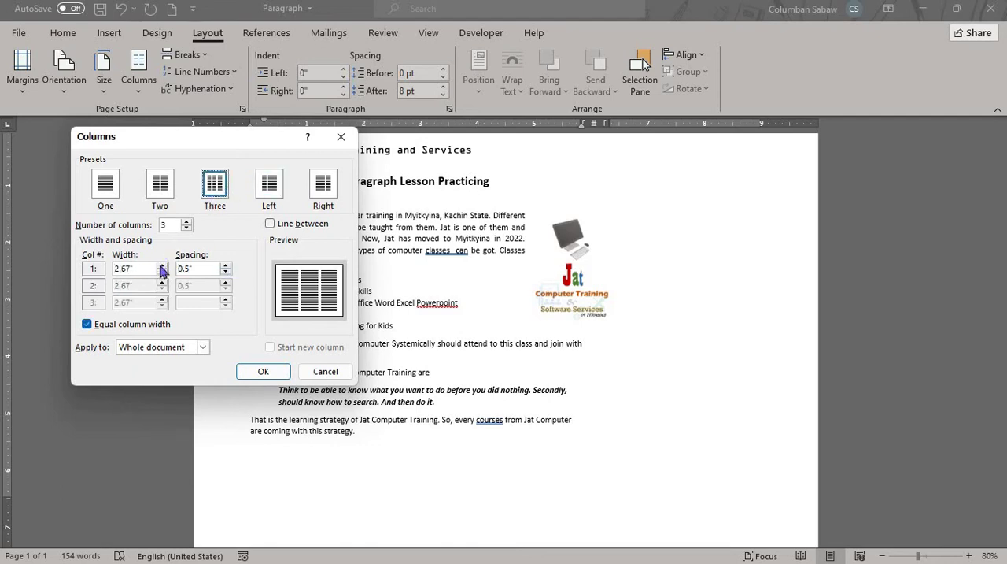
# Step: Compare the Two and Right presets, then apply three equal columns to the document
pyautogui.click(166, 185)
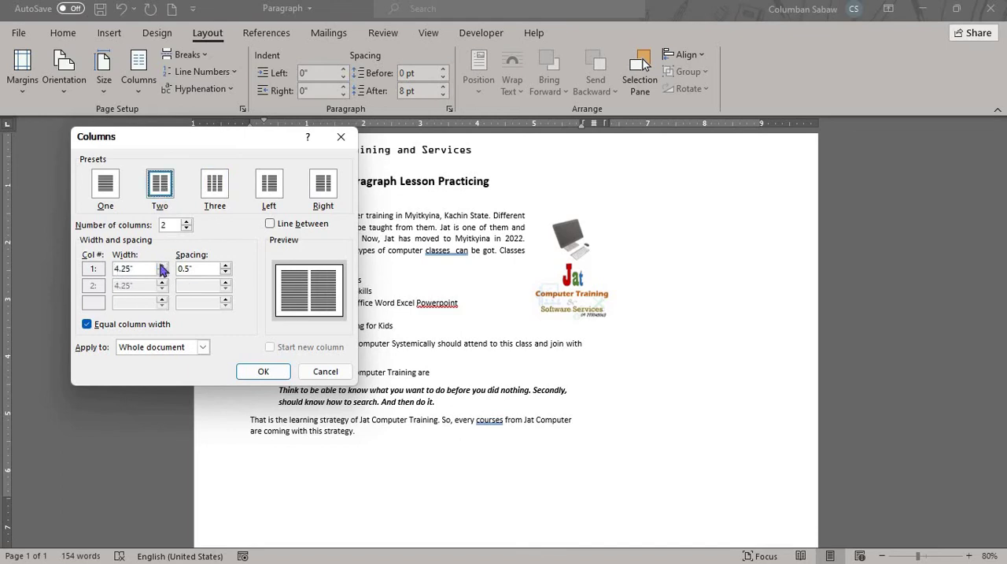
pyautogui.click(161, 265)
pyautogui.click(161, 265)
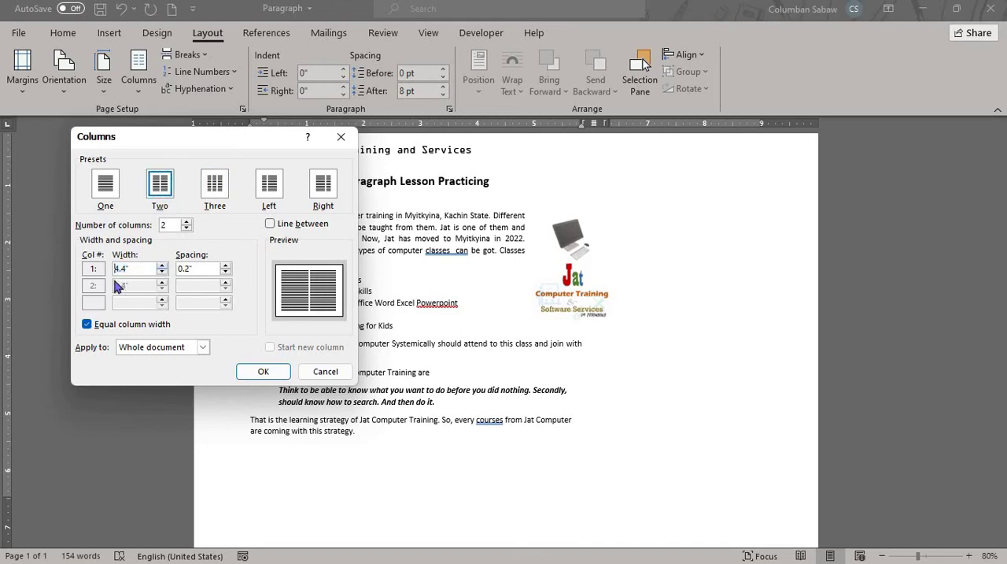
pyautogui.click(269, 186)
pyautogui.click(323, 186)
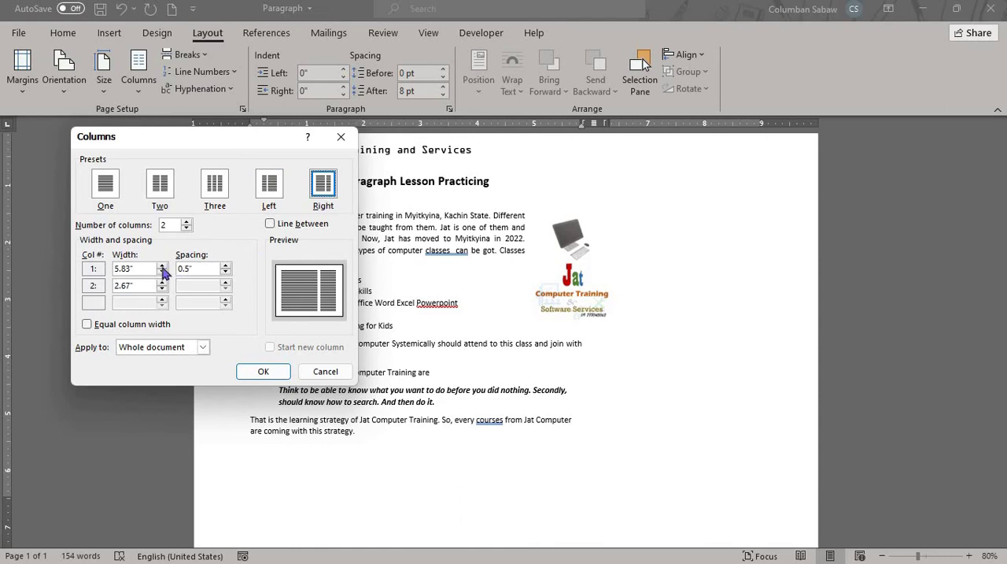
pyautogui.click(162, 265)
pyautogui.click(162, 265)
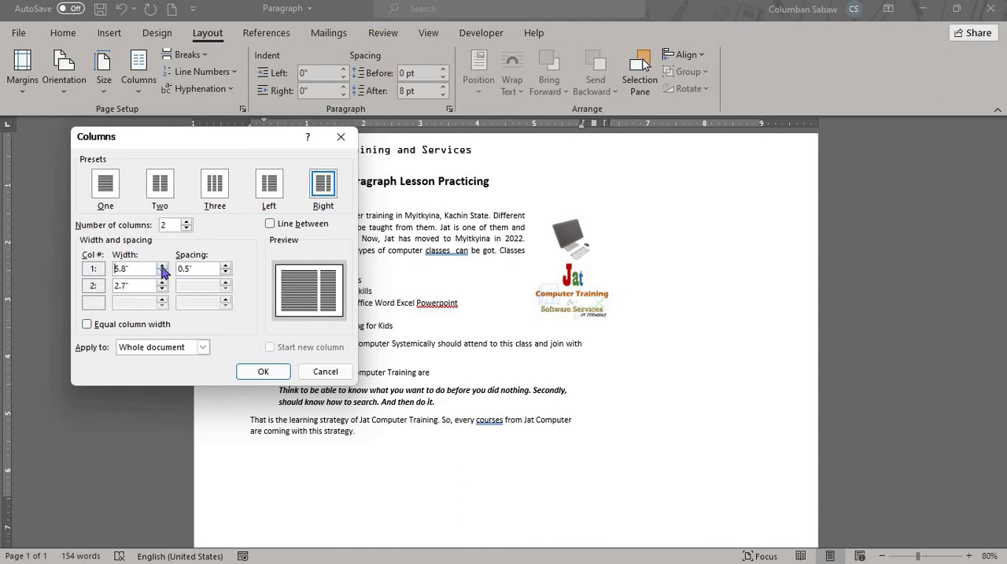
pyautogui.click(160, 186)
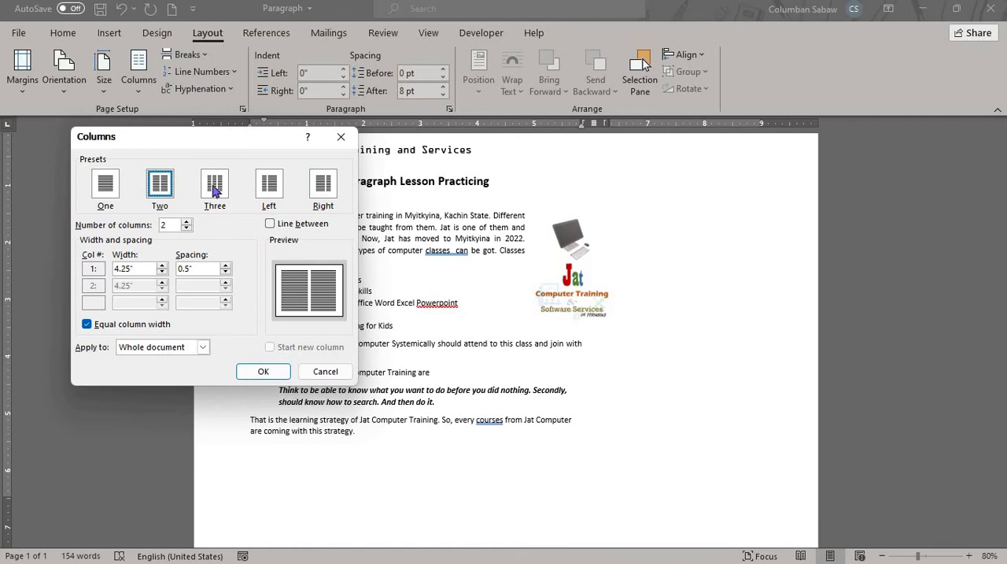
pyautogui.click(215, 189)
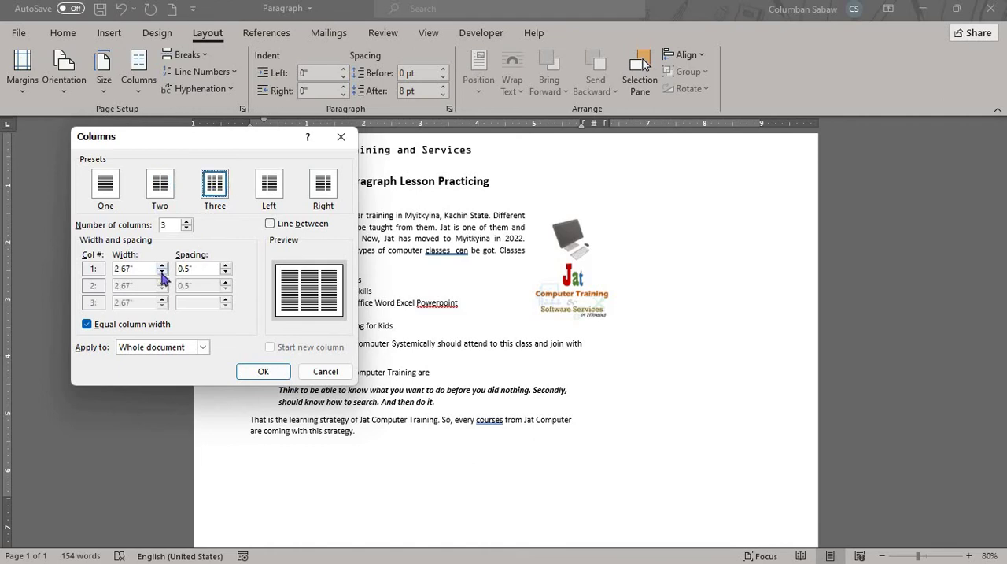
pyautogui.click(262, 371)
pyautogui.scroll(2, 550, 300)
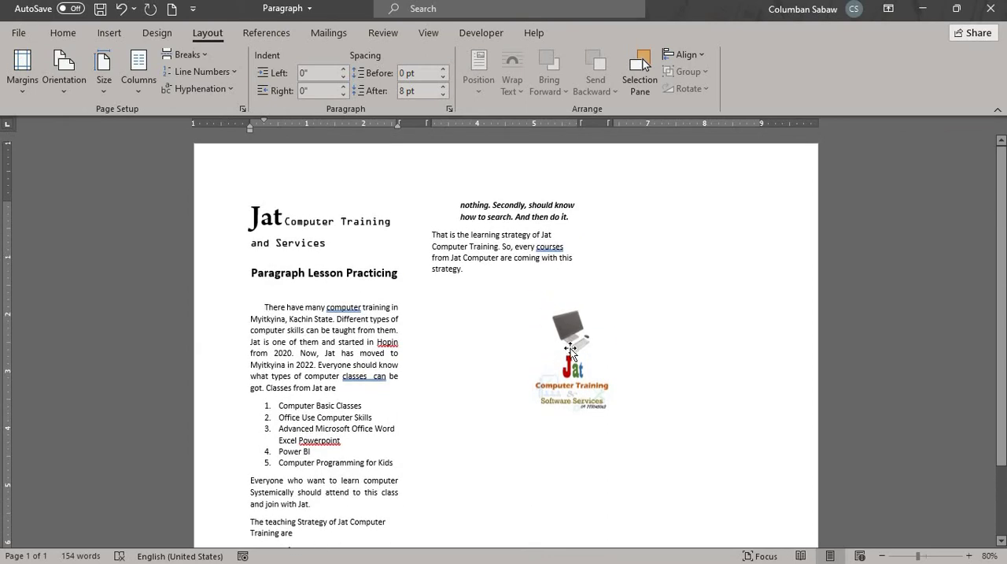
# Step: Shrink the Jat logo and place it beside the 'Jat Computer Training and Services' heading
pyautogui.moveTo(571, 346); pyautogui.dragTo(366, 335)
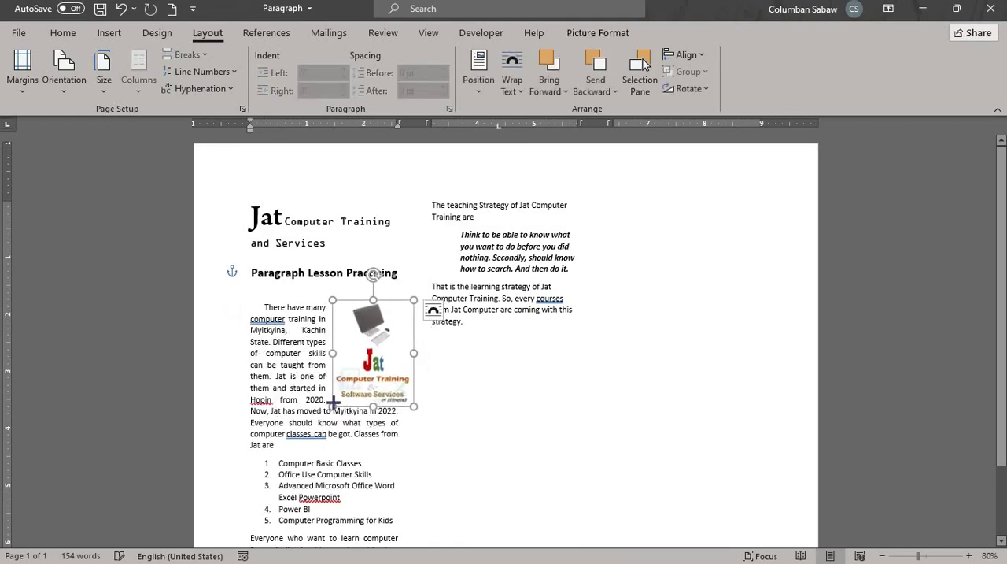
pyautogui.moveTo(354, 382); pyautogui.dragTo(338, 409)
pyautogui.moveTo(305, 333)
pyautogui.mouseDown()
pyautogui.moveTo(327, 249)
pyautogui.moveTo(280, 252)
pyautogui.mouseUp()
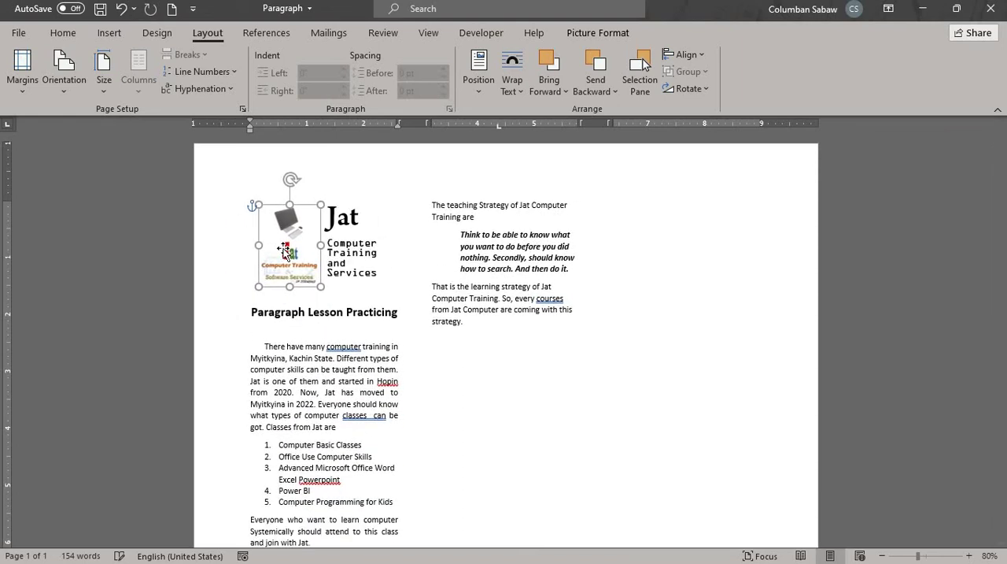
pyautogui.click(508, 394)
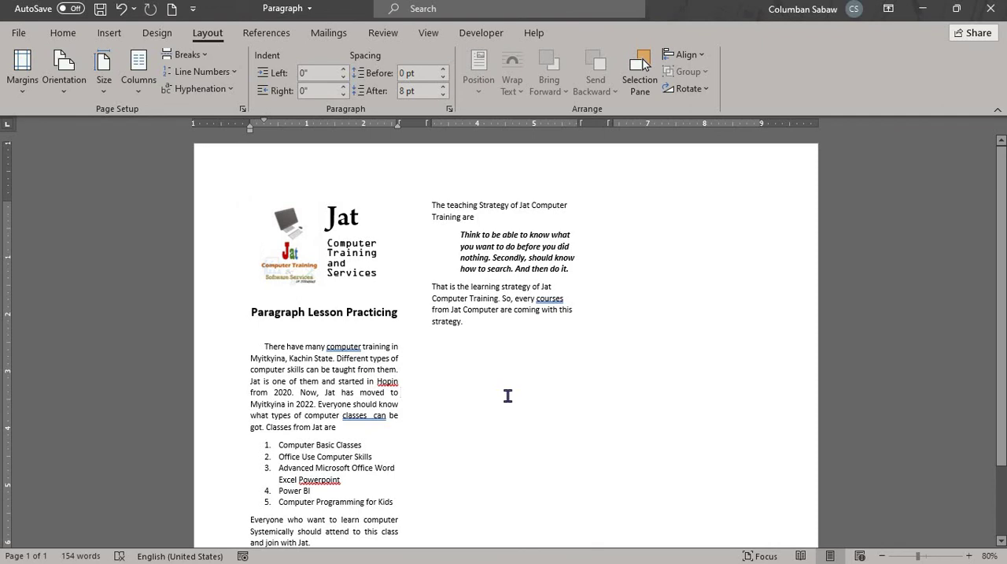
pyautogui.scroll(-3, 508, 395)
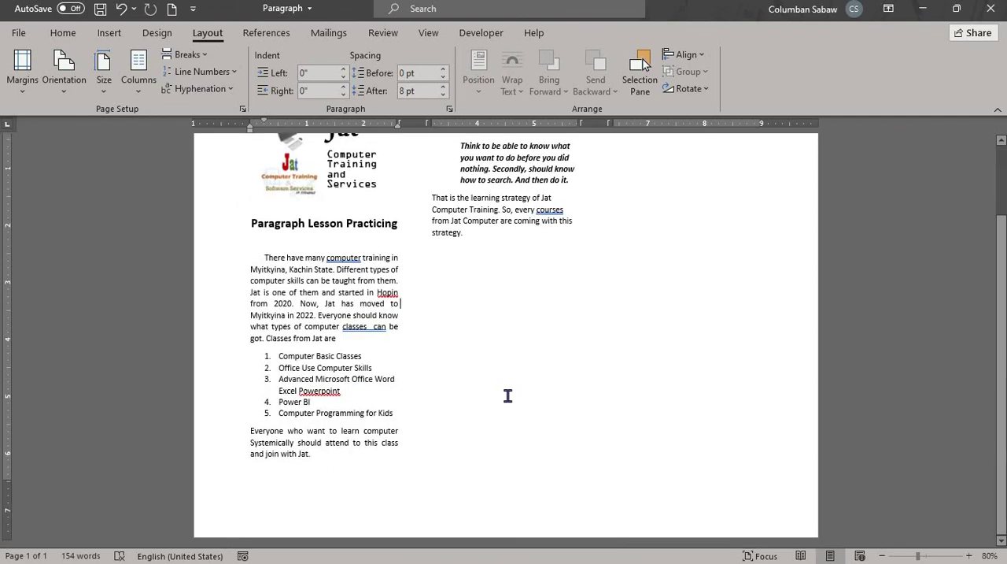
pyautogui.scroll(2, 507, 395)
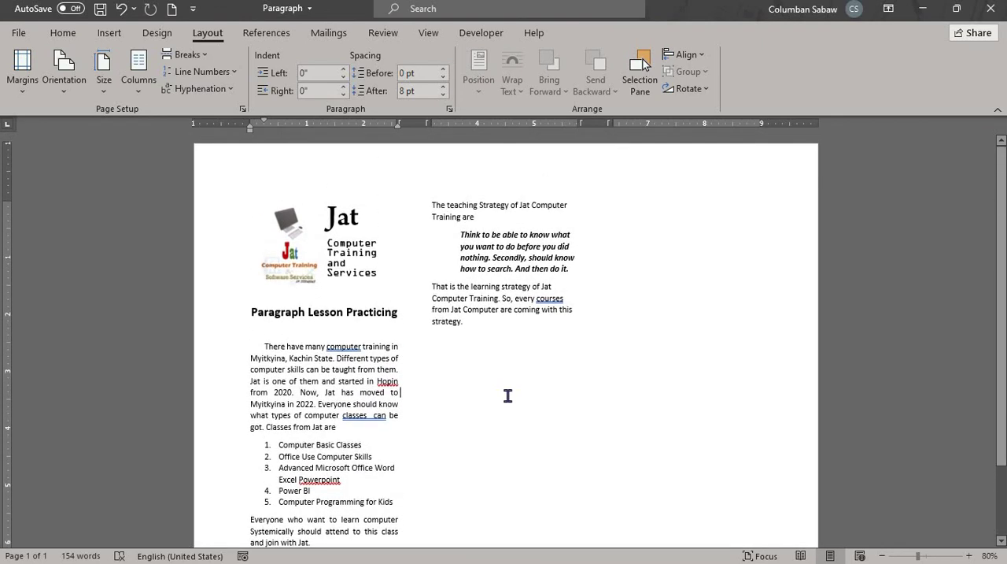
pyautogui.scroll(-2, 508, 395)
pyautogui.scroll(3, 508, 395)
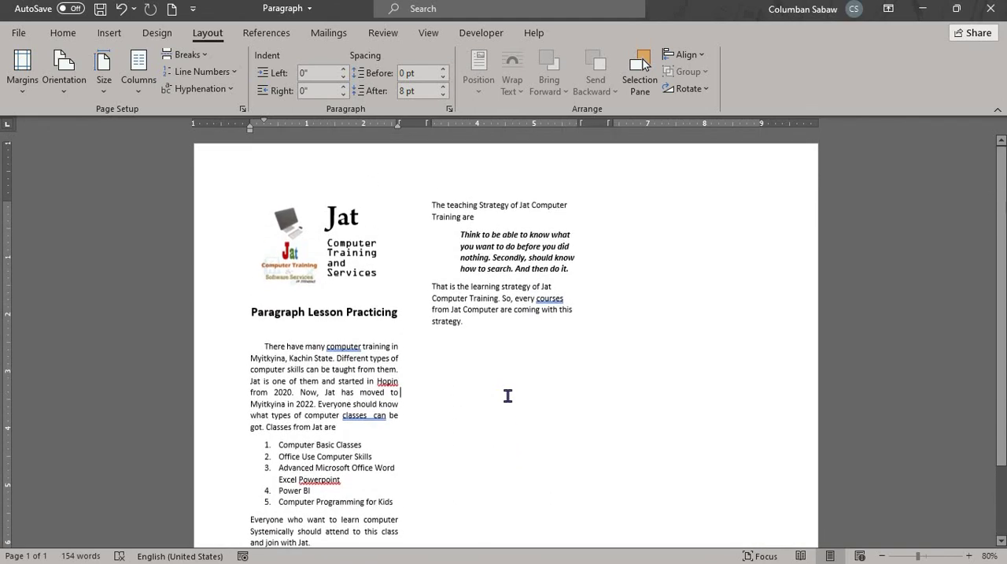